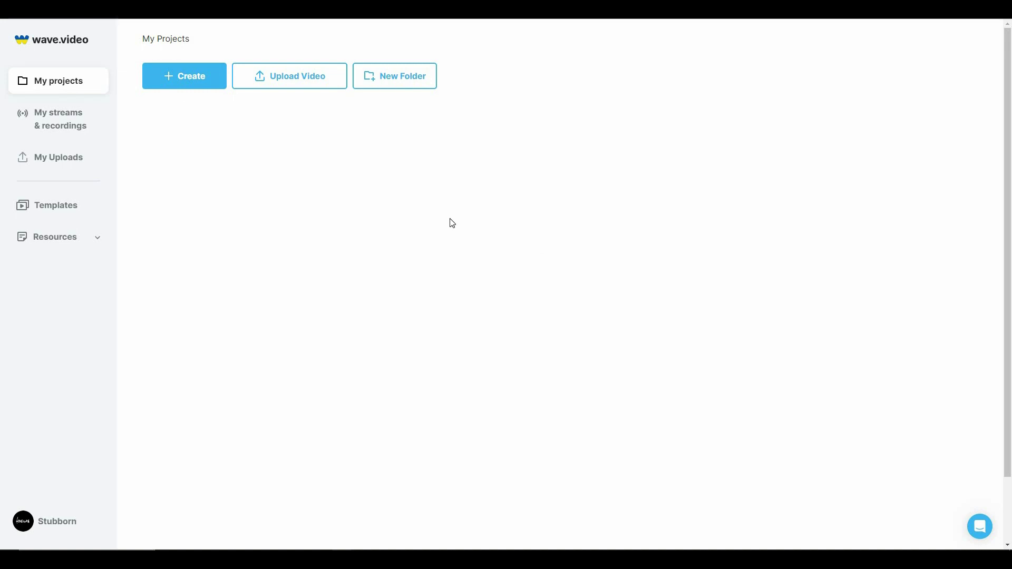
Step: Start a text-to-video project from the pasted self-care script, titled 'The Importance of Self-Care'
click(179, 84)
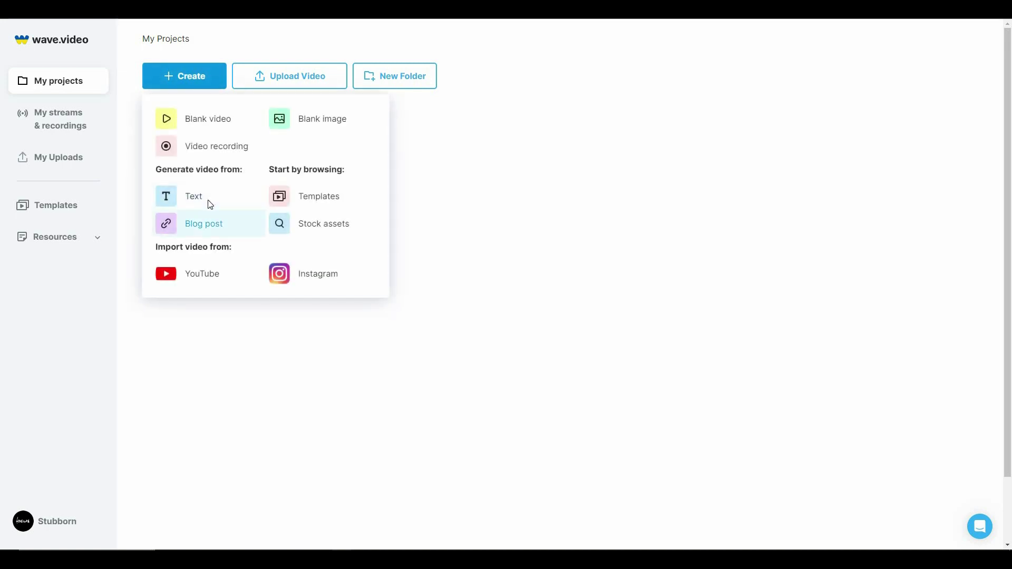
click(208, 200)
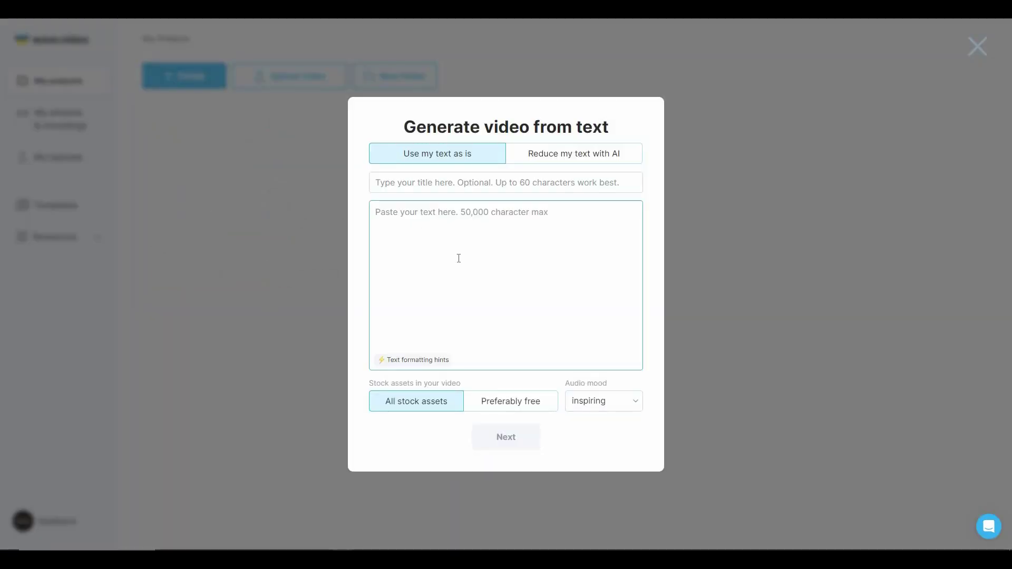
key(ctrl+v)
click(414, 179)
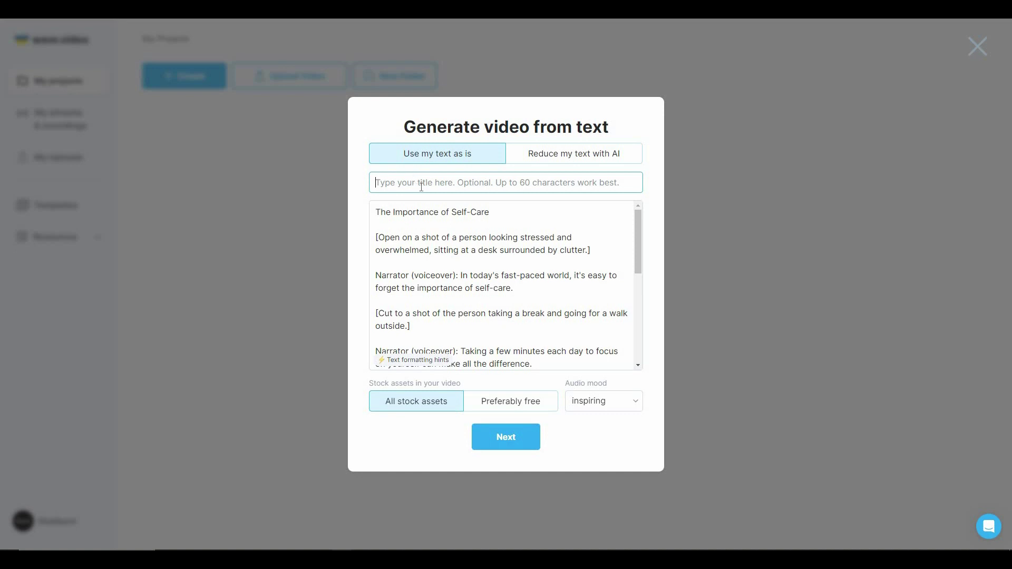
click(430, 213)
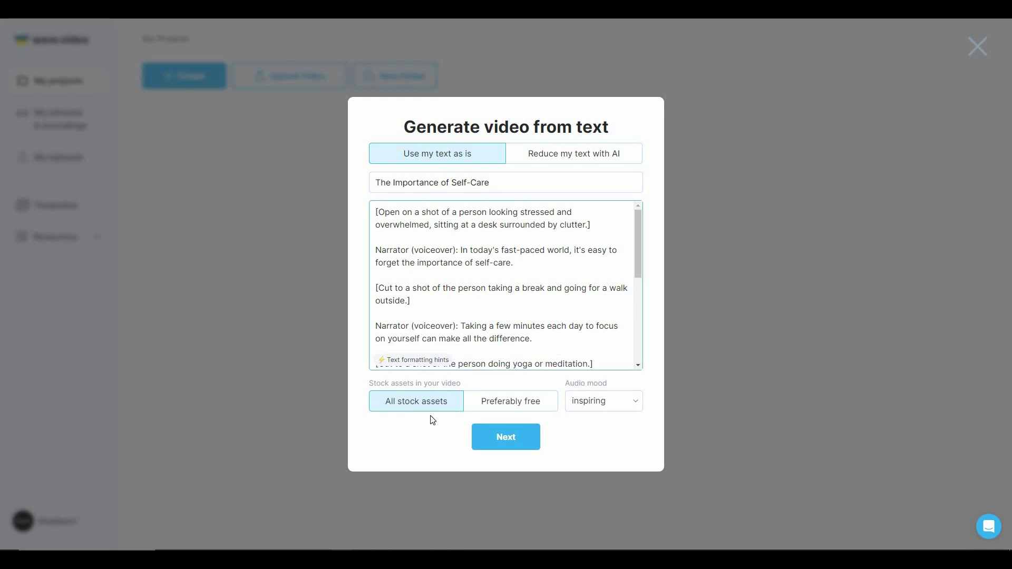
Step: Choose Preferably free stock assets, review the audio moods, and proceed to format selection
click(519, 407)
click(601, 406)
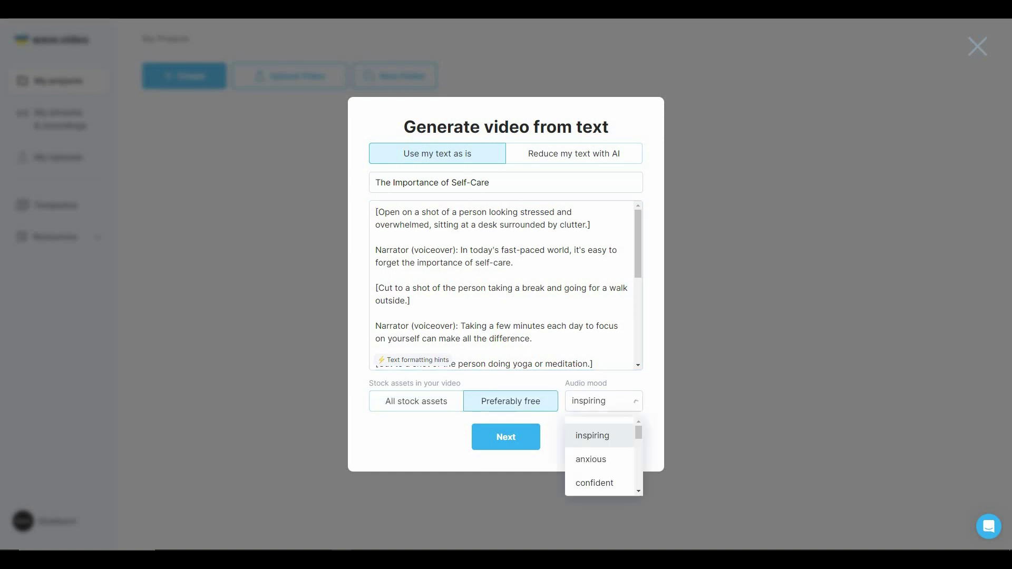
click(505, 440)
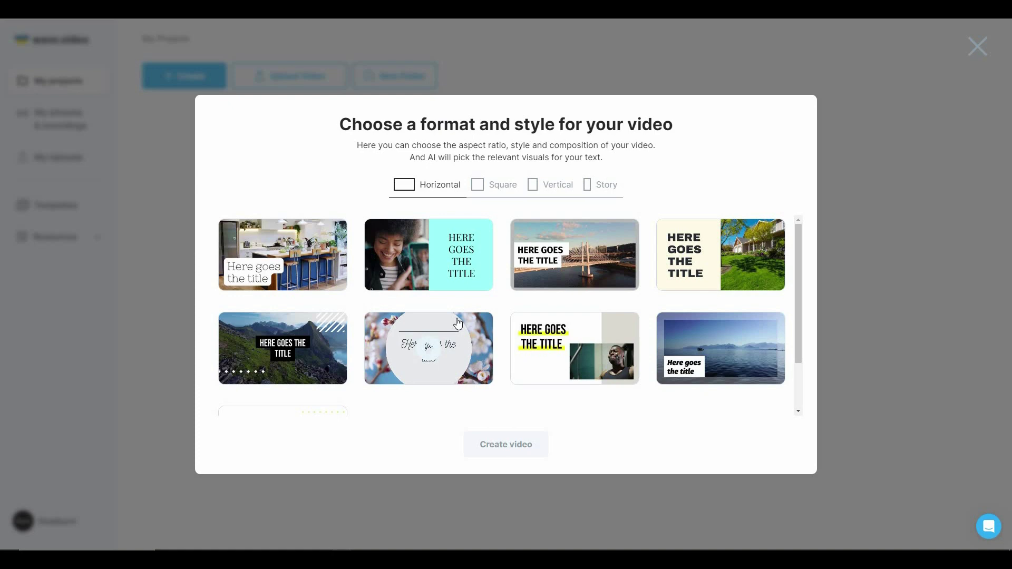
Step: Create a horizontal video in the bridge-photo title style and open the new project
click(575, 259)
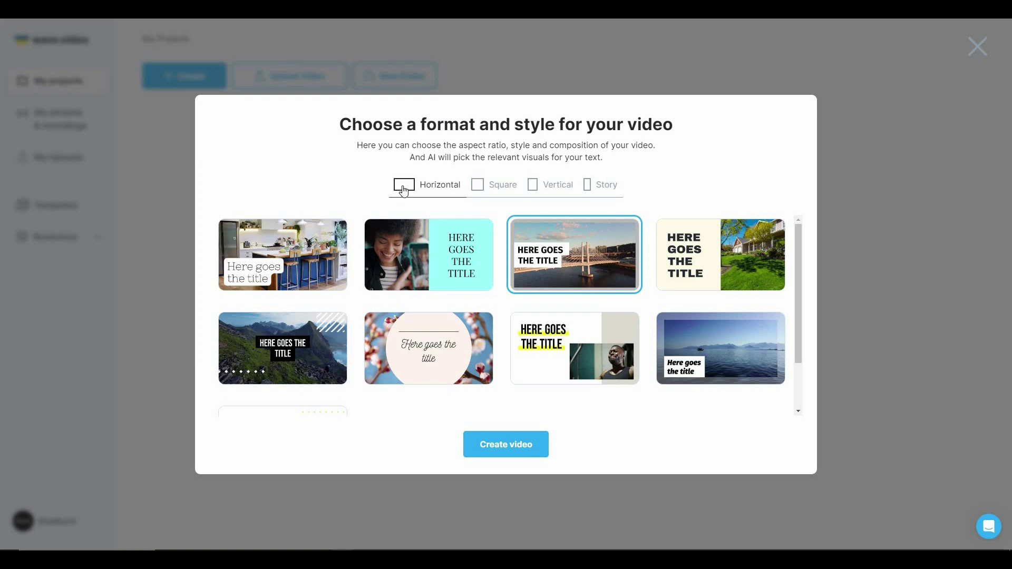
click(496, 445)
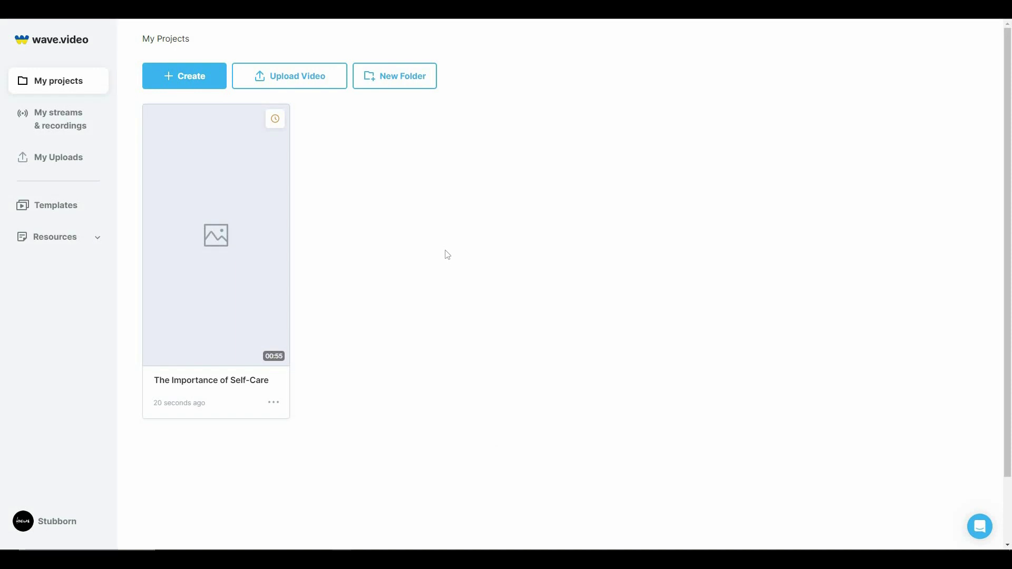
click(213, 268)
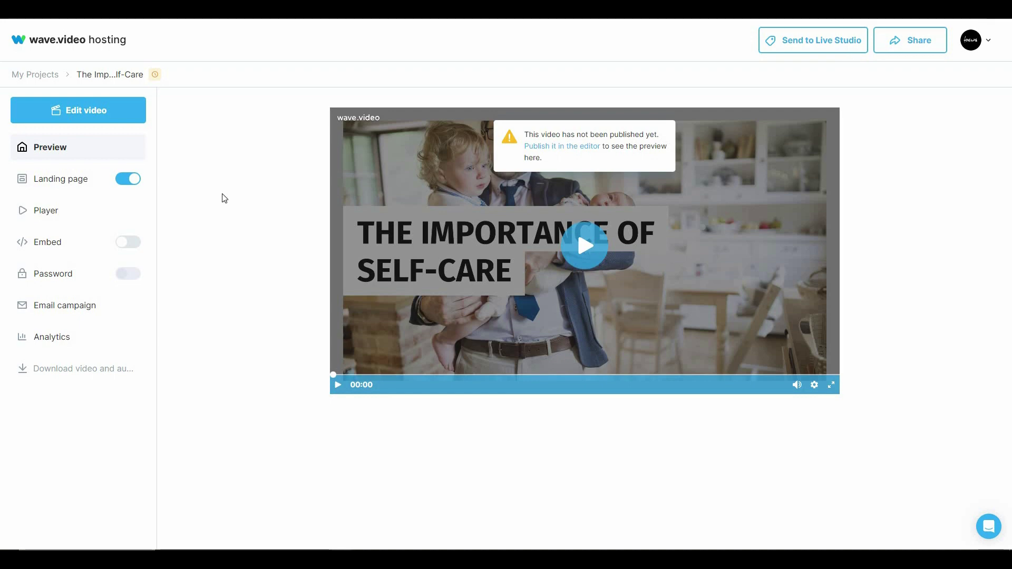
Step: Open 'The Importance of Self-Care' in the wave.video editor
click(84, 115)
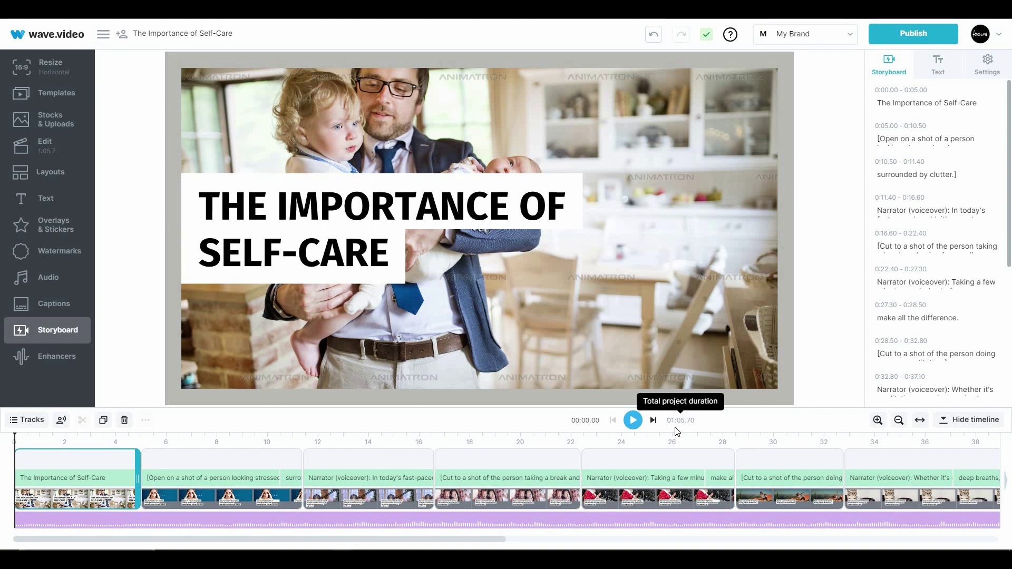
Step: Play the storyboard preview, then show the Resize video format choices
click(633, 420)
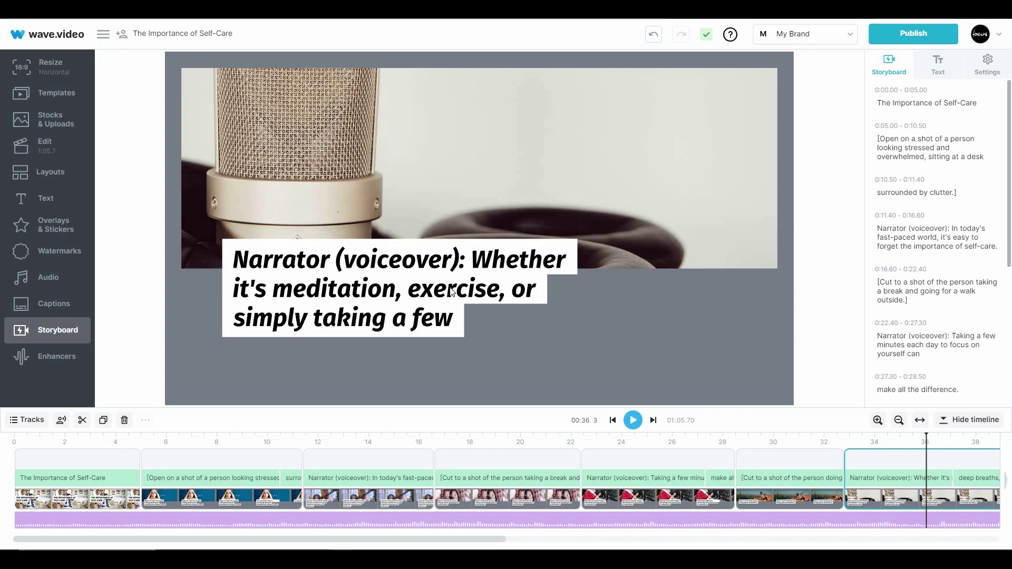
click(59, 69)
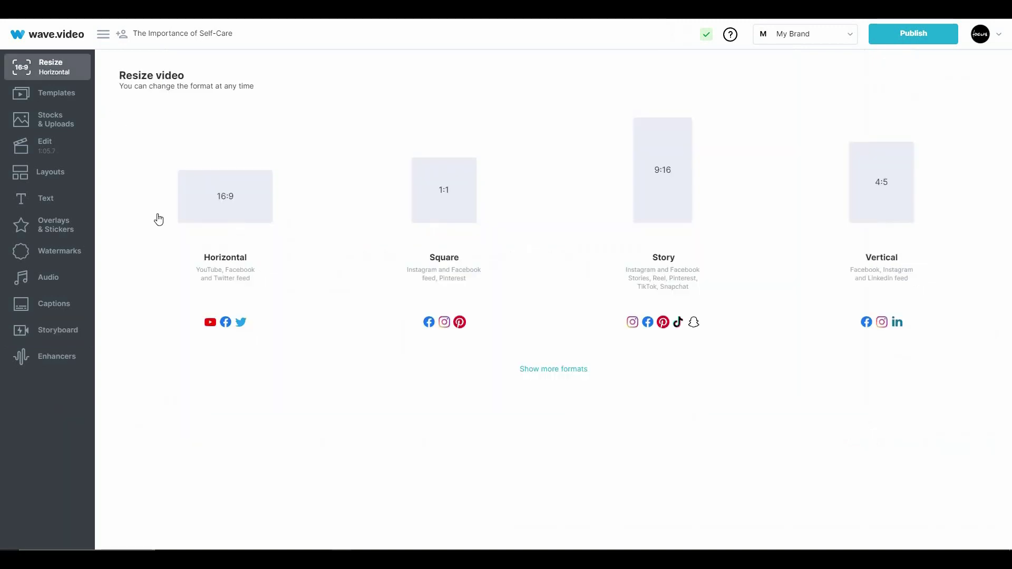
Step: Keep Horizontal 16:9, browse Templates and Stocks & Uploads, then return to Edit
click(251, 293)
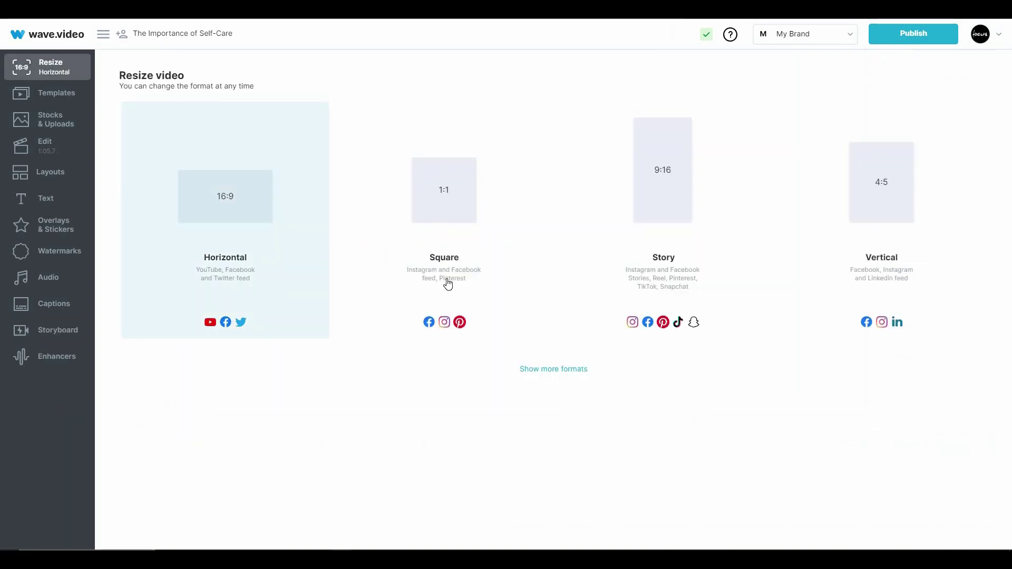
click(56, 93)
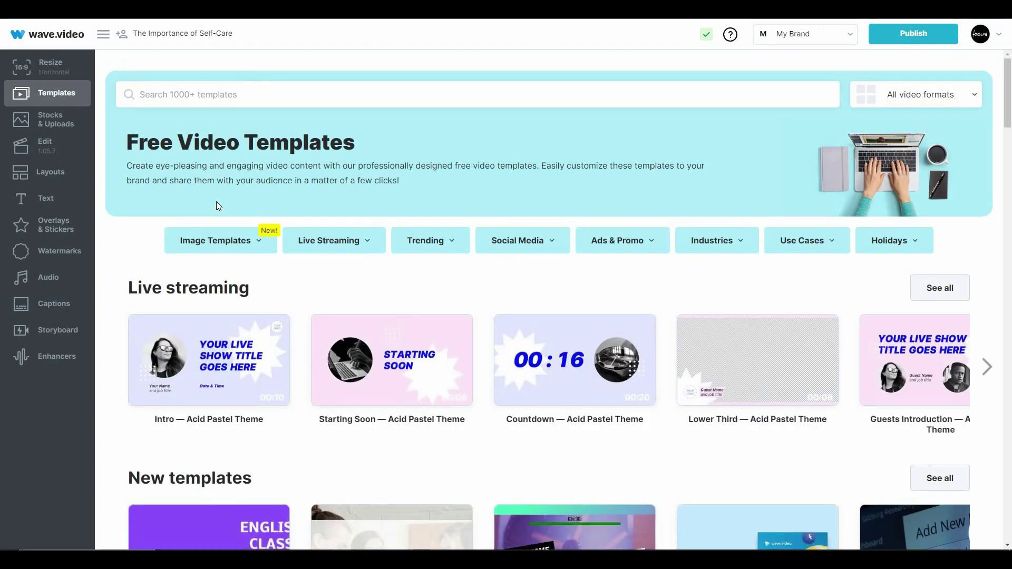
click(58, 128)
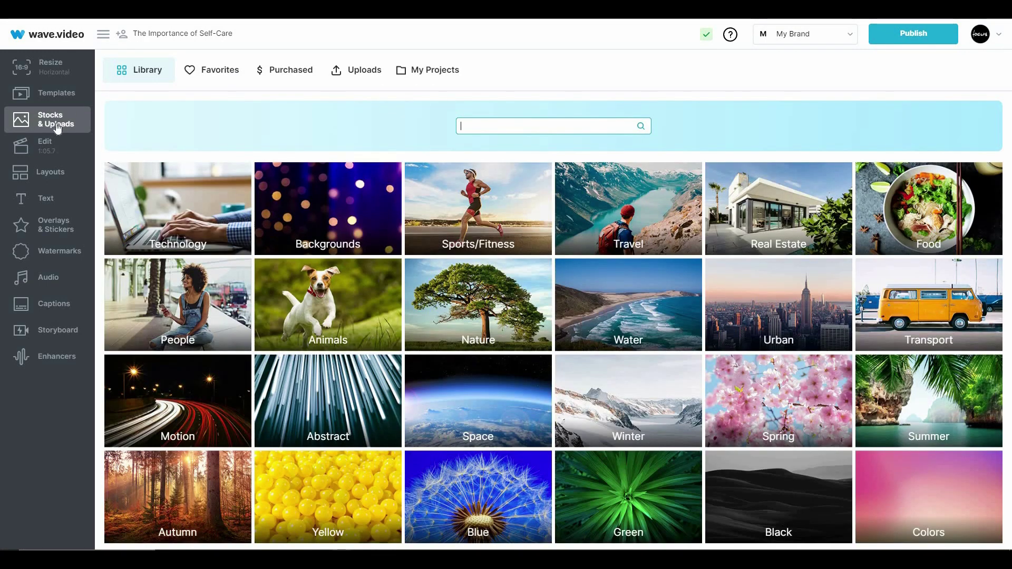
click(70, 151)
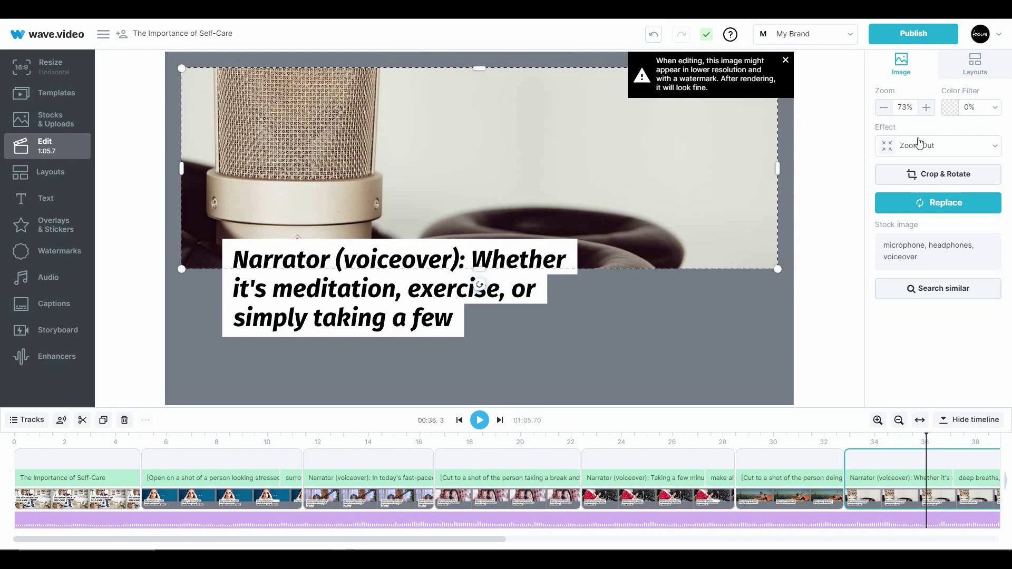
Step: Keep the Zoom Out motion effect, view the scene layouts, and show the text templates
click(946, 146)
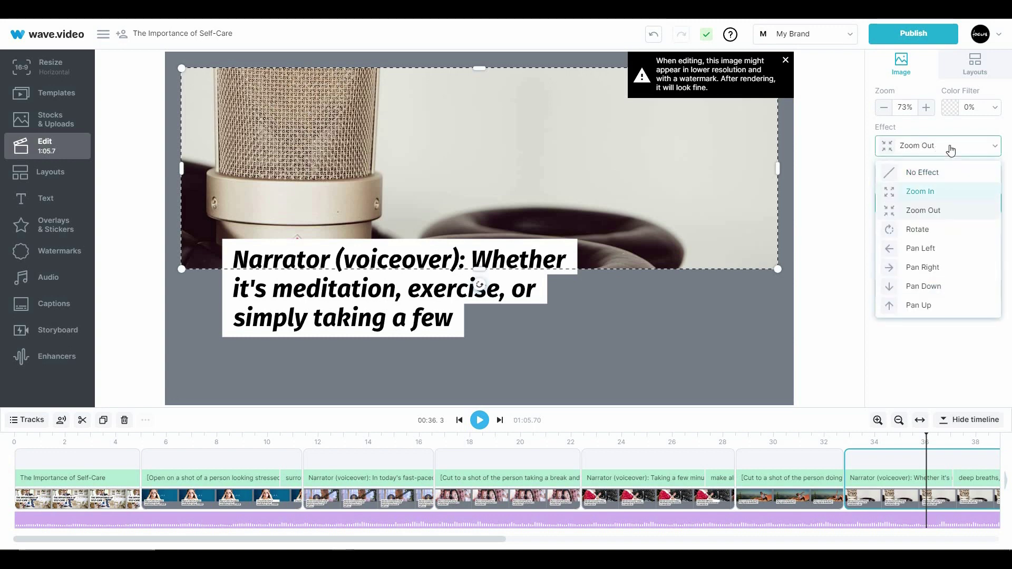
click(948, 147)
click(975, 68)
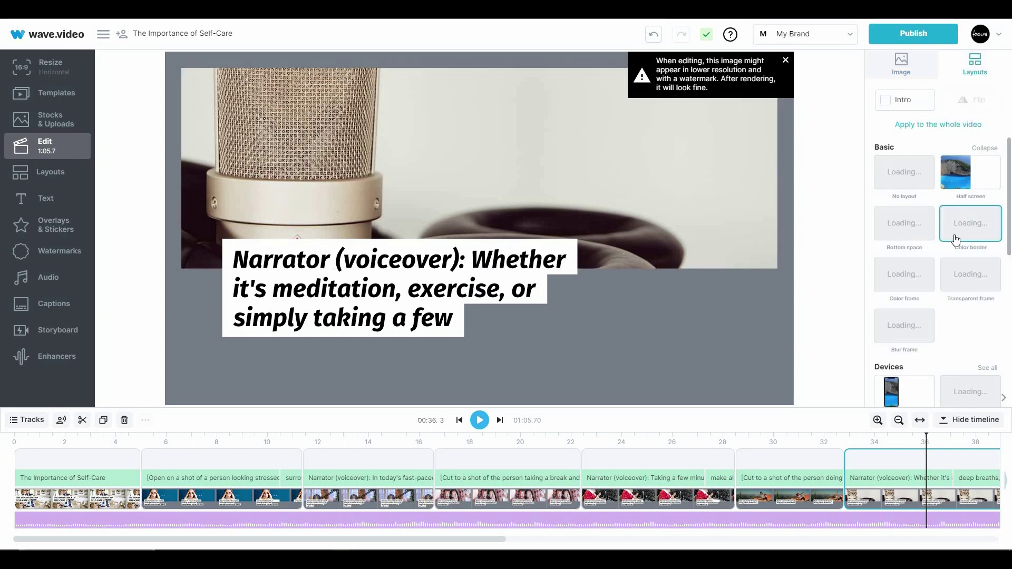
click(42, 199)
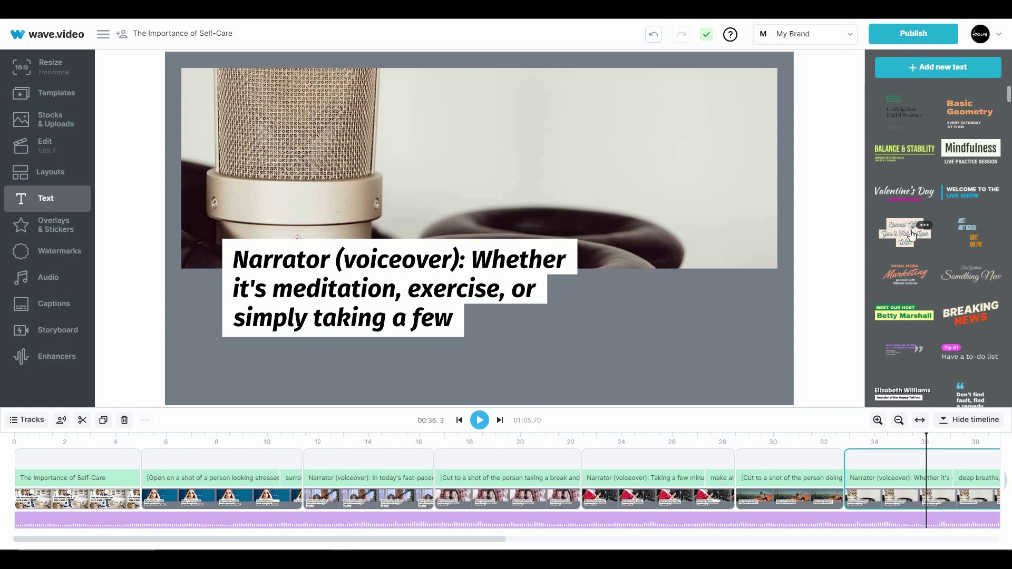
Step: Browse the text templates, Overlays & Stickers, Watermarks and the Audio music library
scroll(912, 234, down, 5)
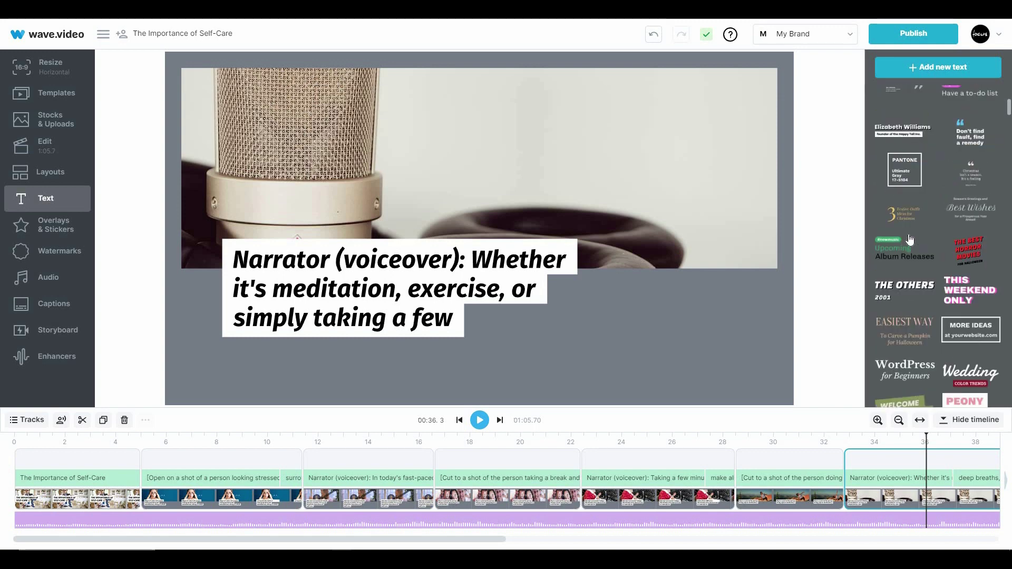
scroll(910, 238, down, 2)
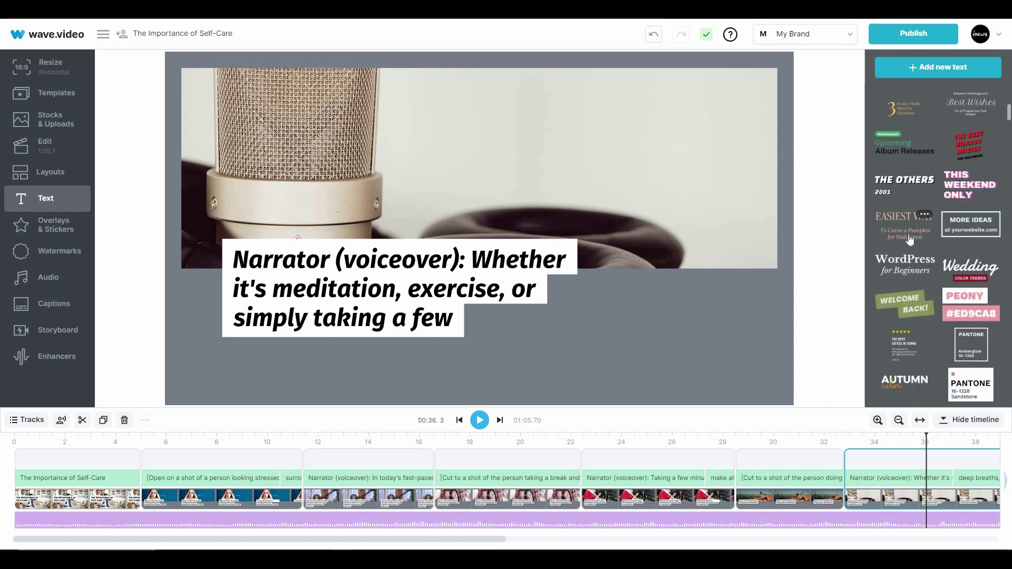
click(55, 235)
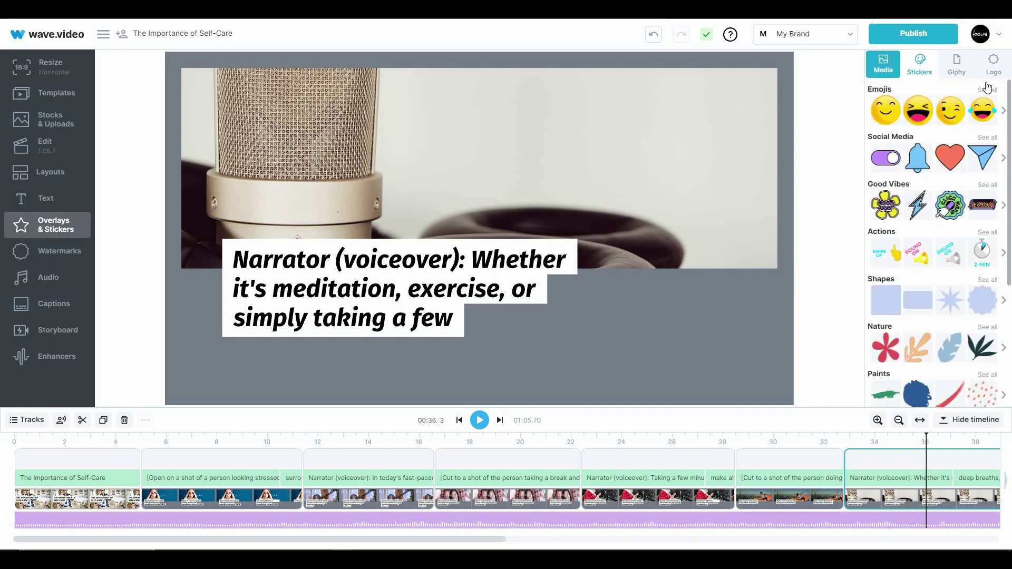
click(50, 257)
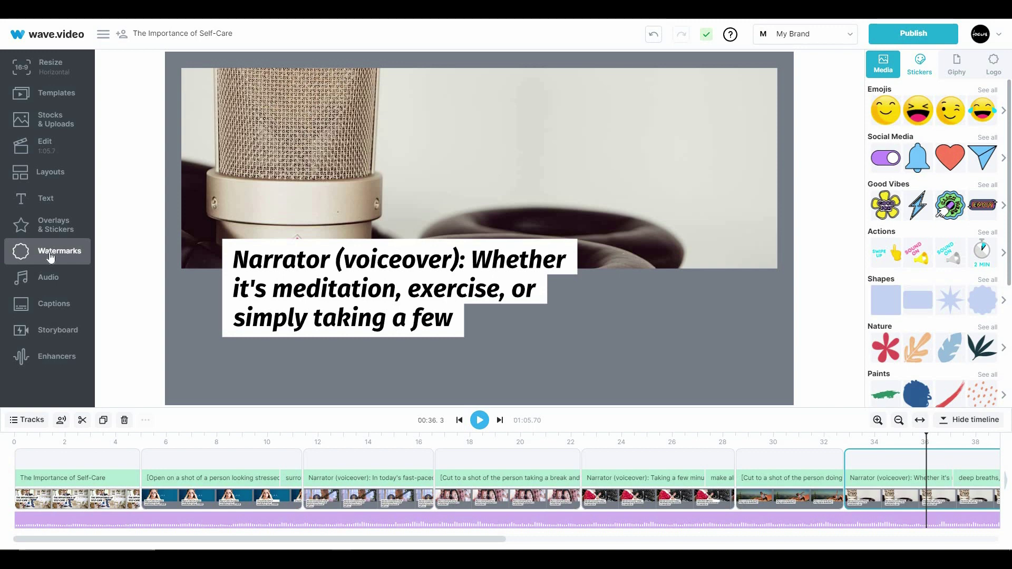
click(50, 276)
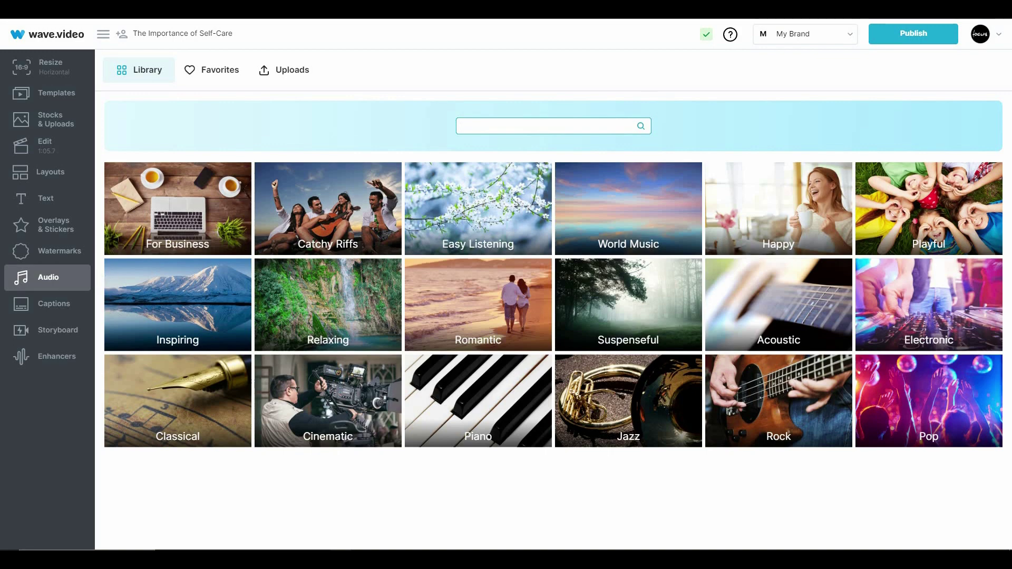
Step: Check the Captions options for adding a caption track, then show the Storyboard
click(47, 310)
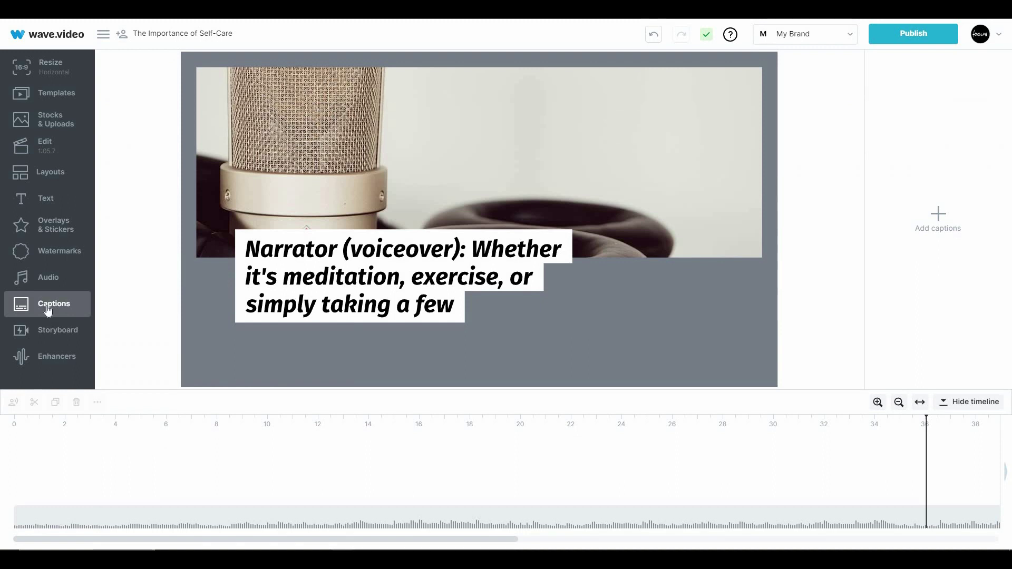
click(938, 215)
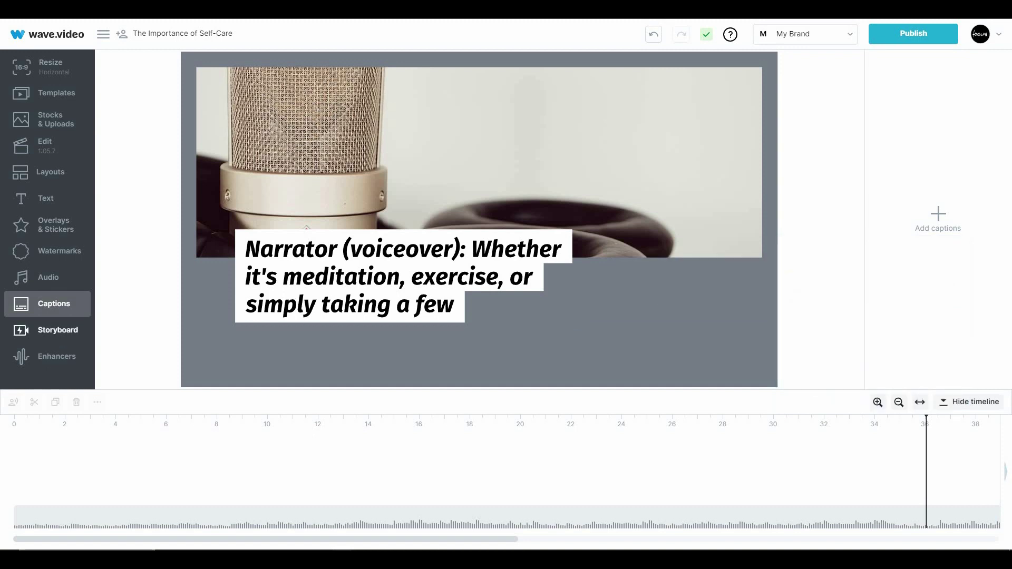
click(57, 332)
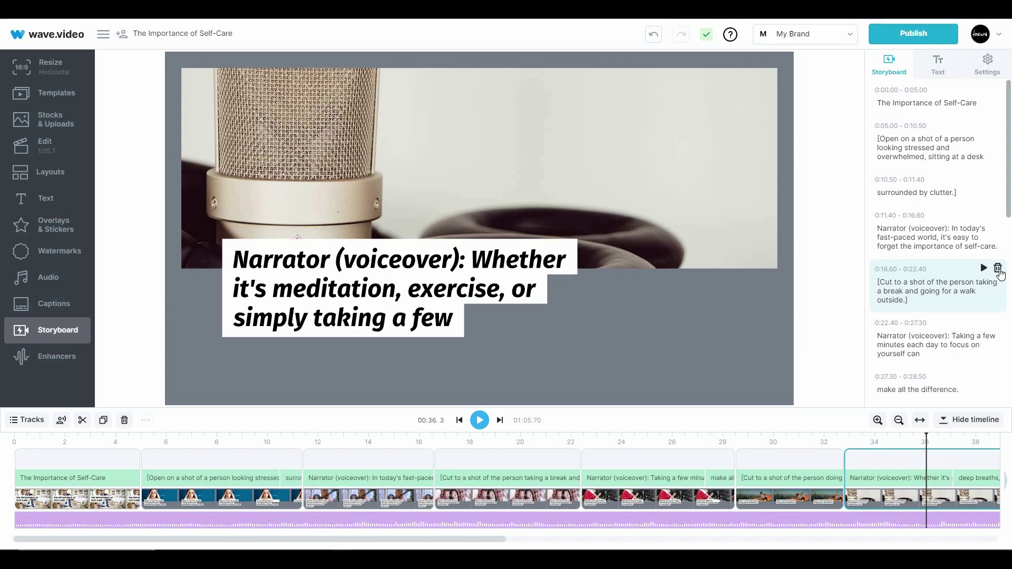
Step: Look over the Enhancers panel's waveform and Countdowns options
click(51, 363)
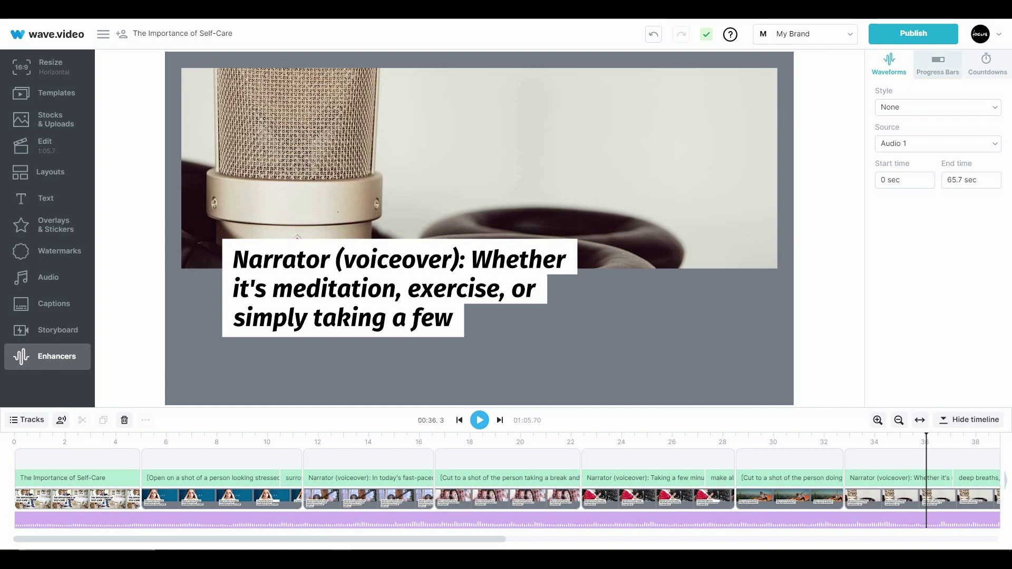
click(984, 68)
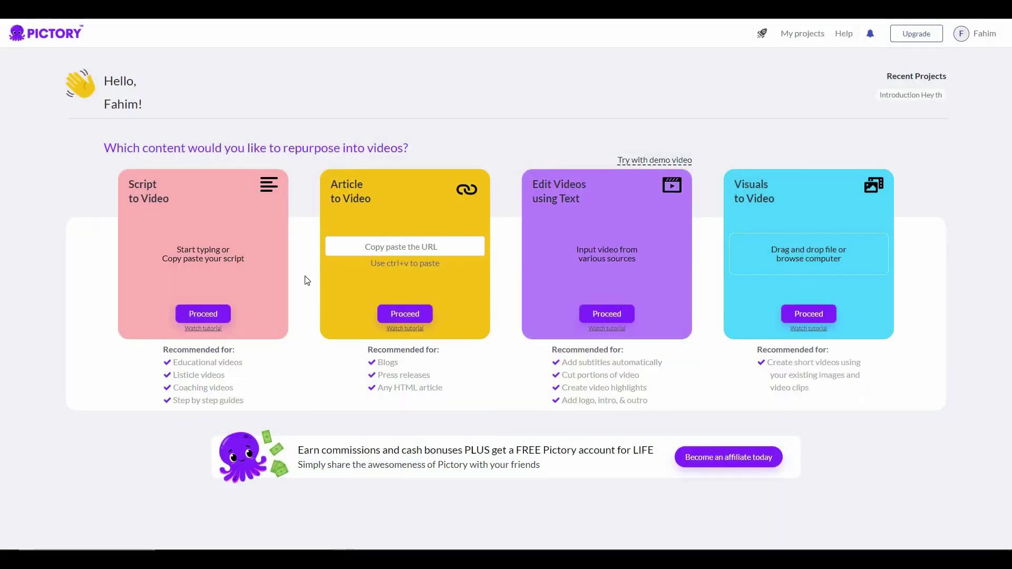
Step: Turn the pasted self-care script into a Pictory Script to Video project using the Lemon template
click(224, 313)
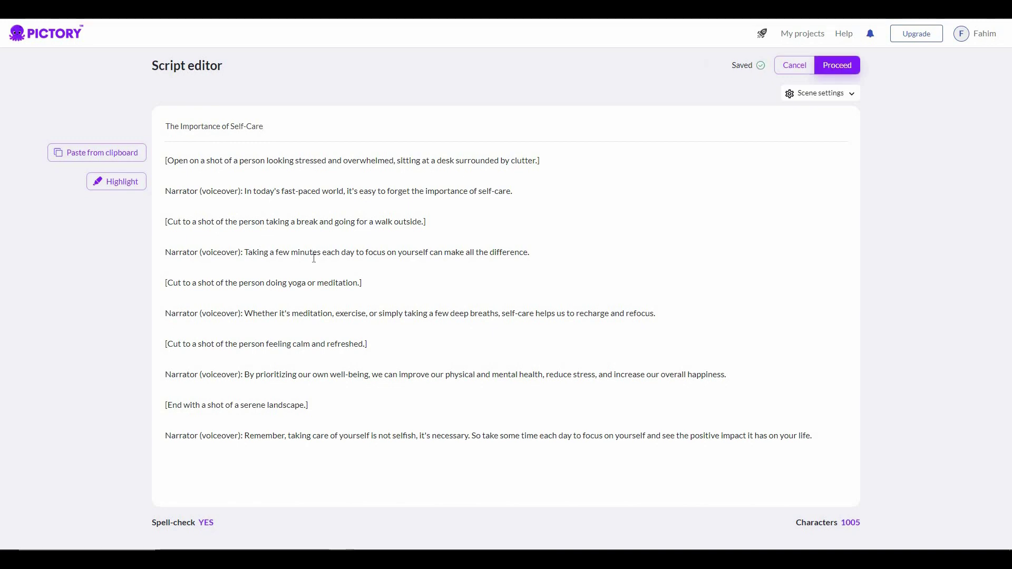
click(838, 68)
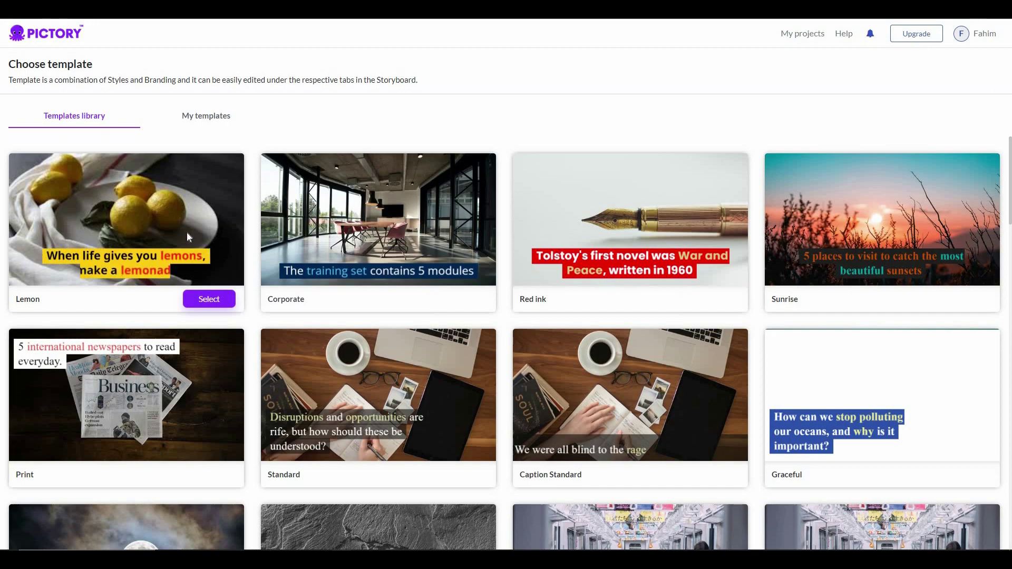
click(207, 301)
click(208, 301)
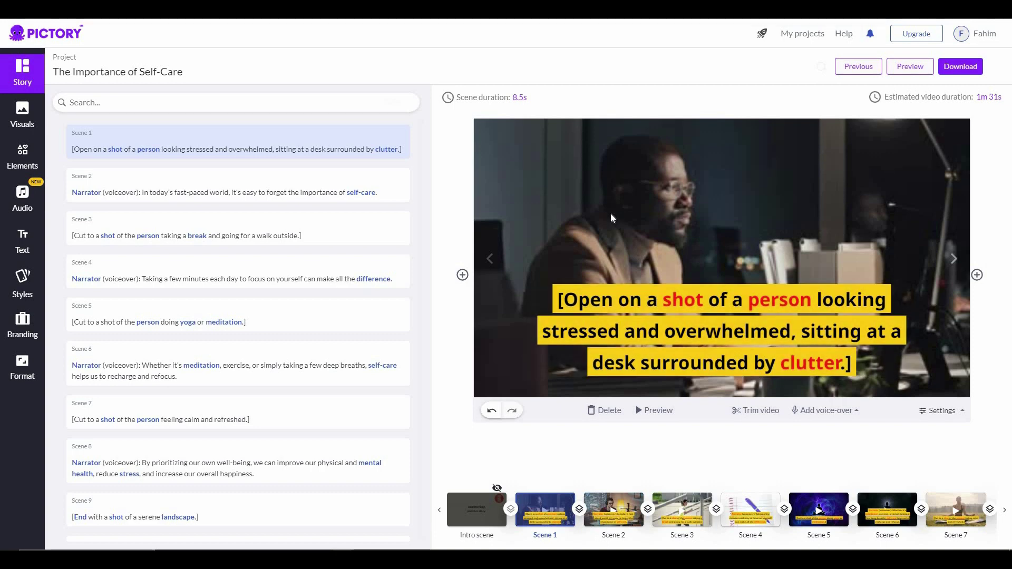
scroll(255, 401, down, 2)
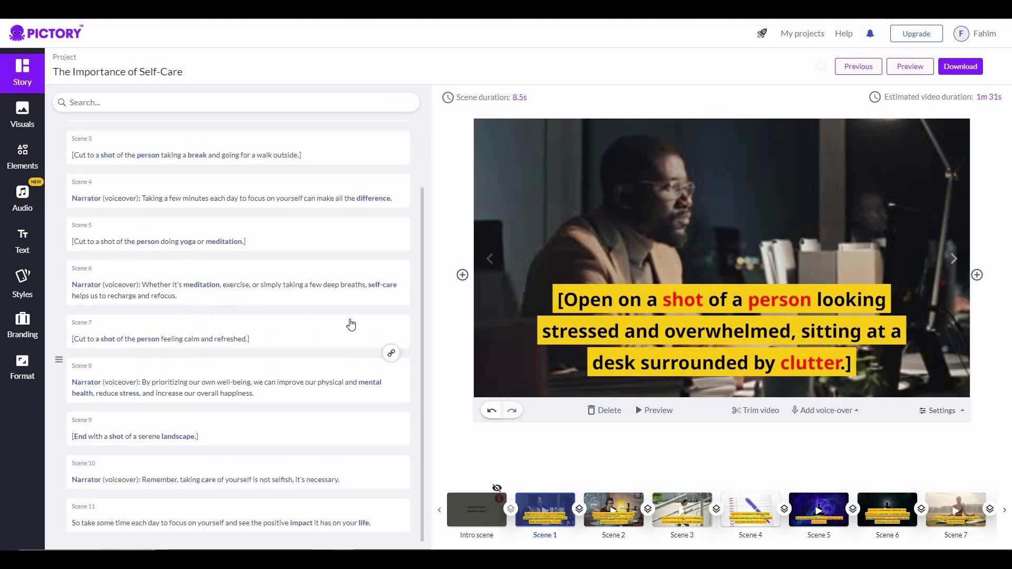
click(640, 414)
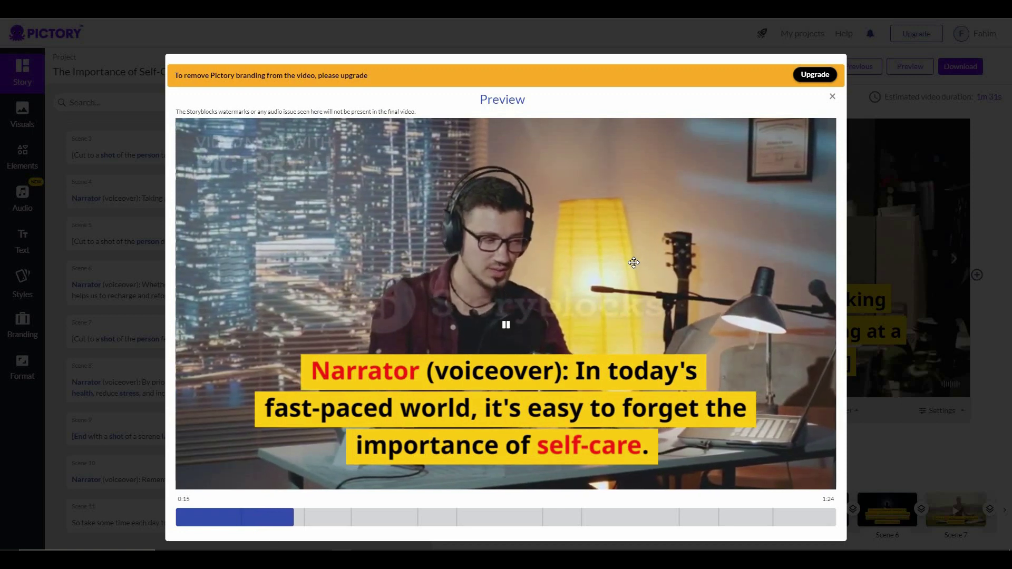
key(Escape)
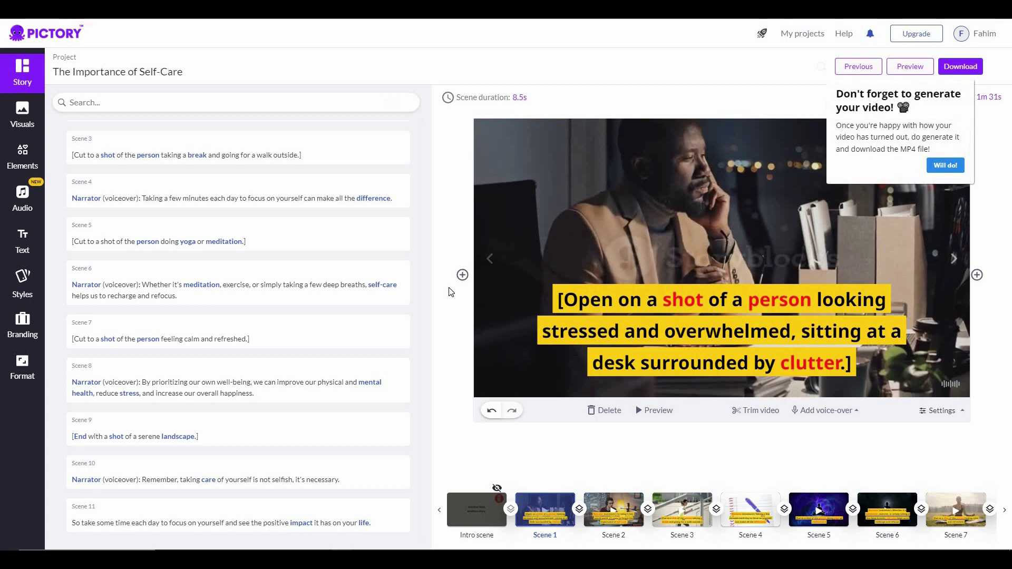